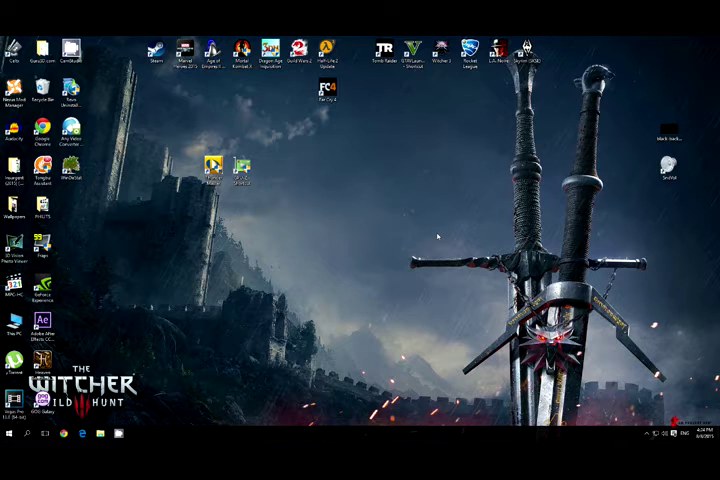
Select the ThunderMaster and GPU-Z desktop shortcuts
left_click_drag(437, 236, 190, 137)
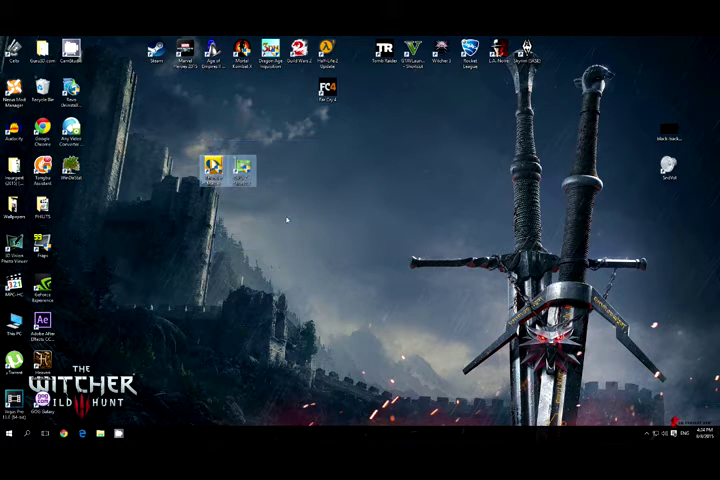
left_click(244, 172)
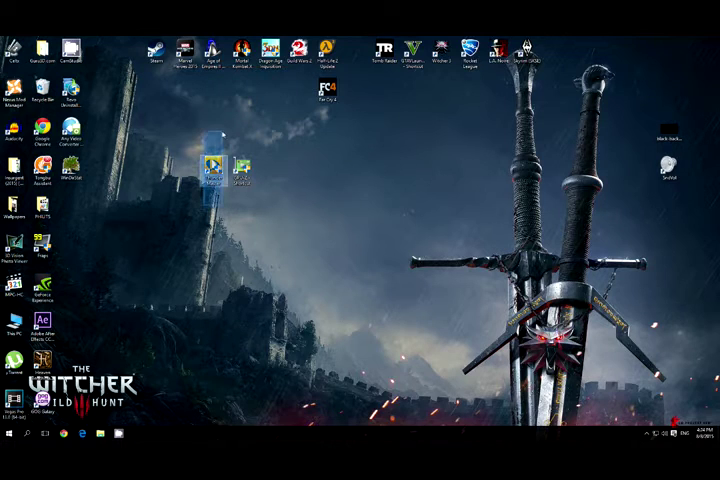
left_click(244, 170)
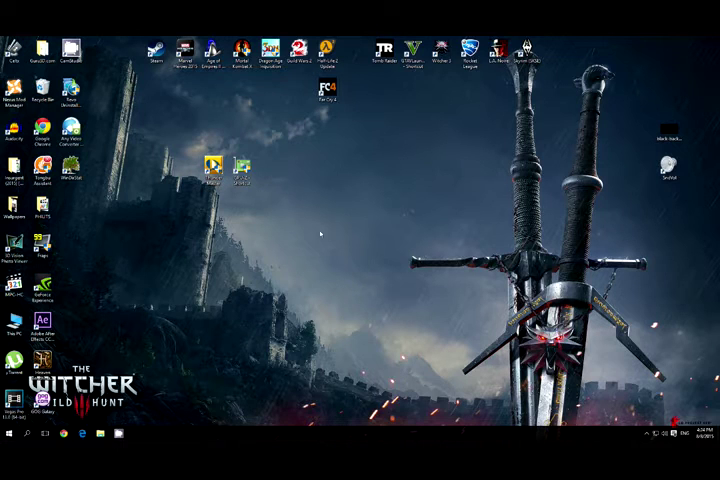
left_click_drag(275, 224, 195, 148)
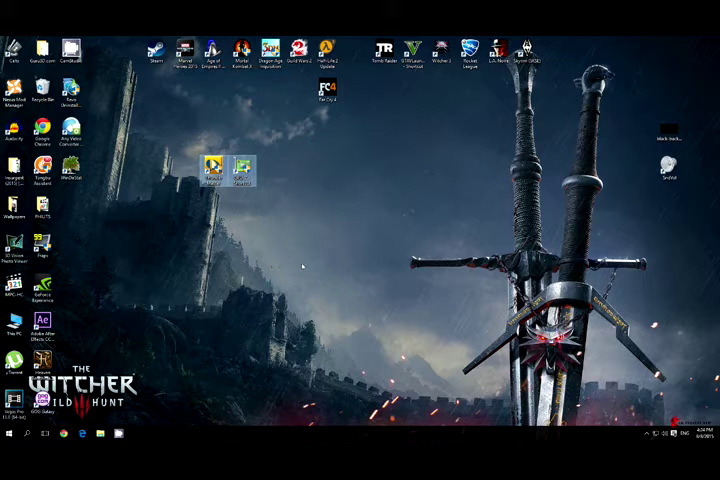
Run GPU-Z as administrator and move its window right of the shortcuts
right_click(240, 168)
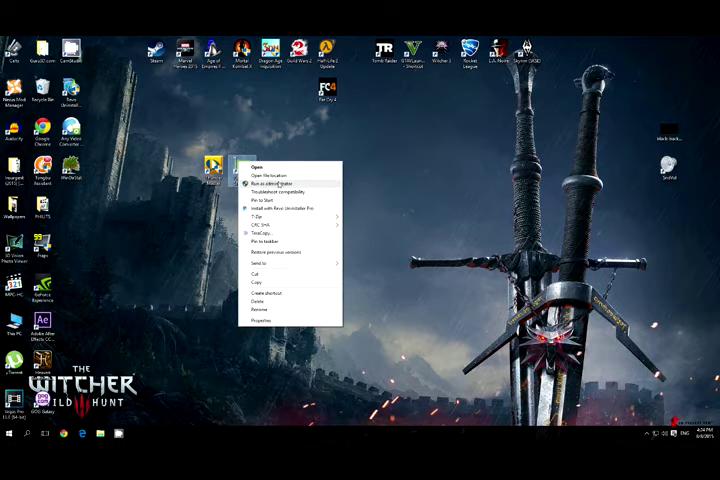
left_click(270, 184)
left_click(395, 252)
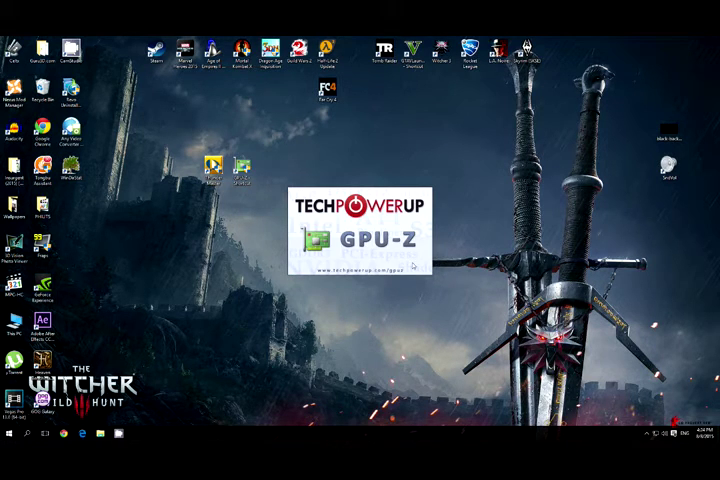
left_click_drag(277, 144, 422, 144)
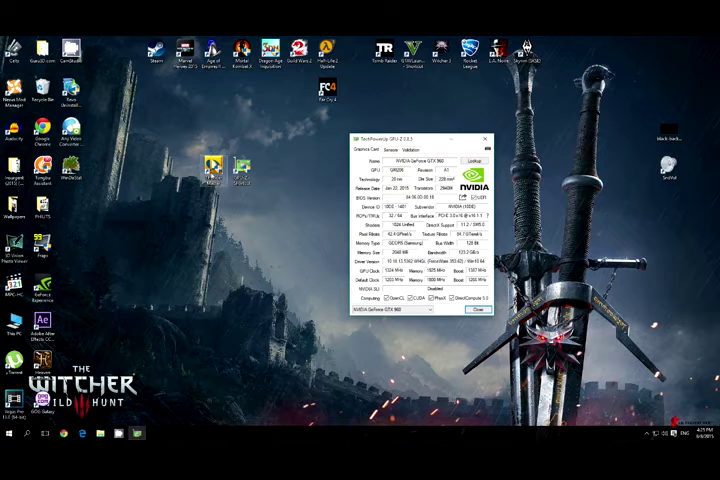
Run ThunderMaster as administrator, move its window up-left, and bring up the OverClocker panel
right_click(213, 165)
left_click(240, 177)
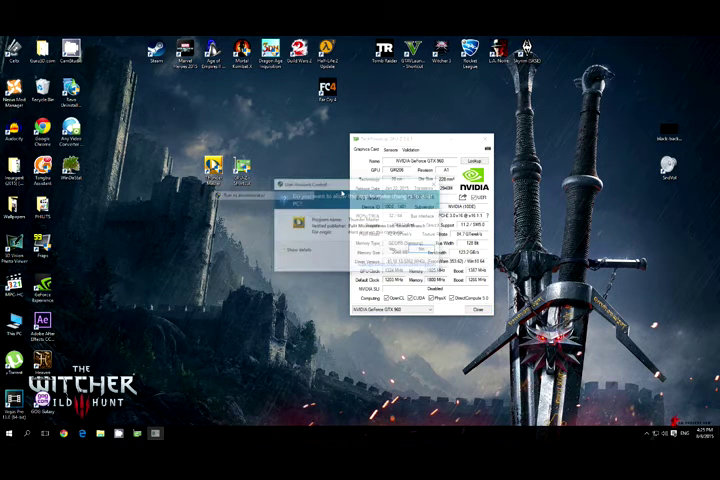
left_click(368, 246)
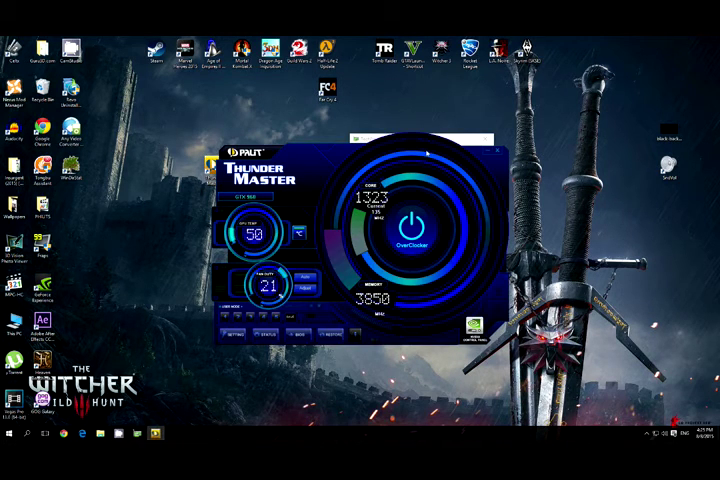
left_click_drag(427, 152, 320, 130)
left_click(312, 215)
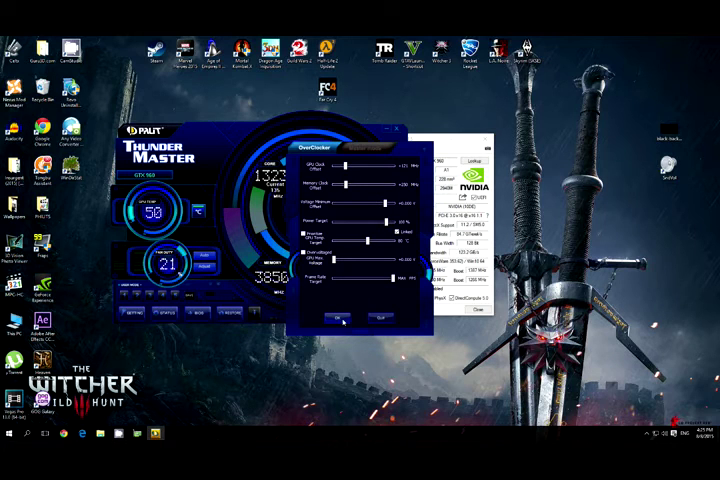
Apply the raised clock offsets, close ThunderMaster, and place the FC4 shortcut beside GPU-Z
left_click(343, 321)
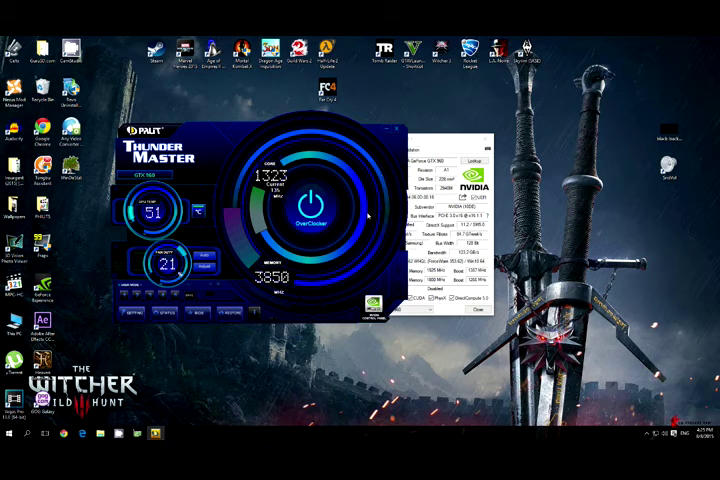
left_click(387, 131)
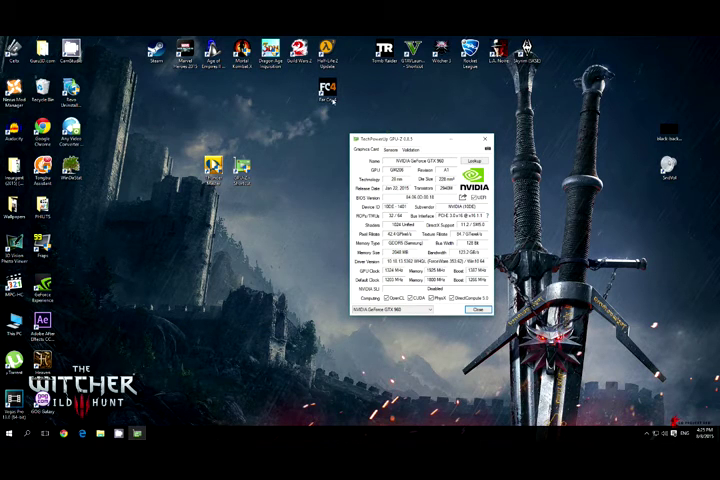
left_click_drag(328, 92, 298, 167)
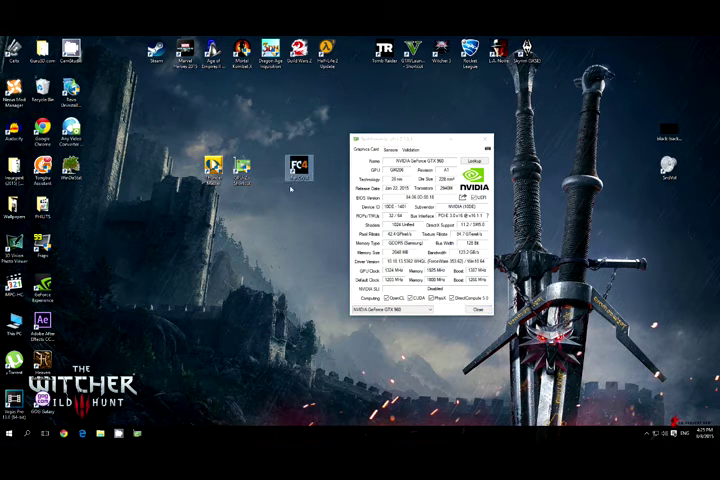
left_click(306, 238)
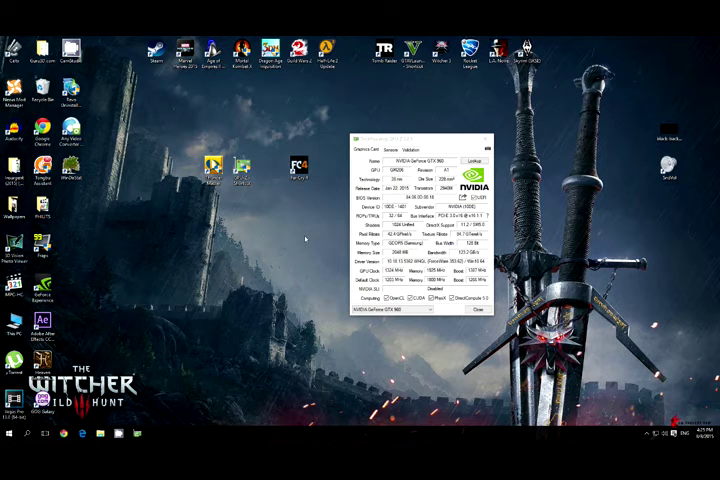